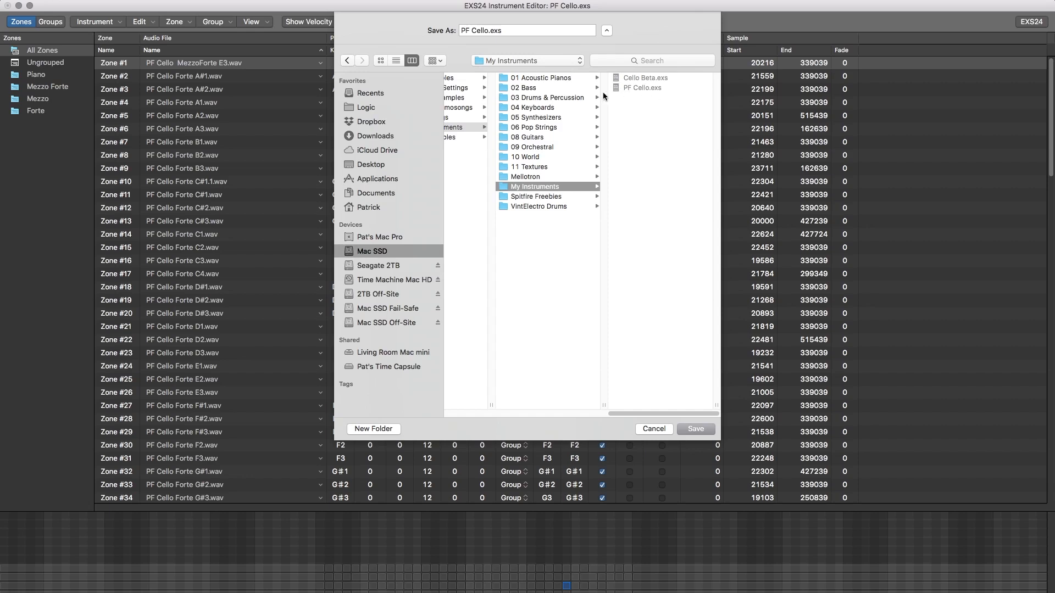
# Step: Save the instrument as PF Cello.exs in the My Instruments folder, replacing the existing file
pyautogui.click(636, 88)
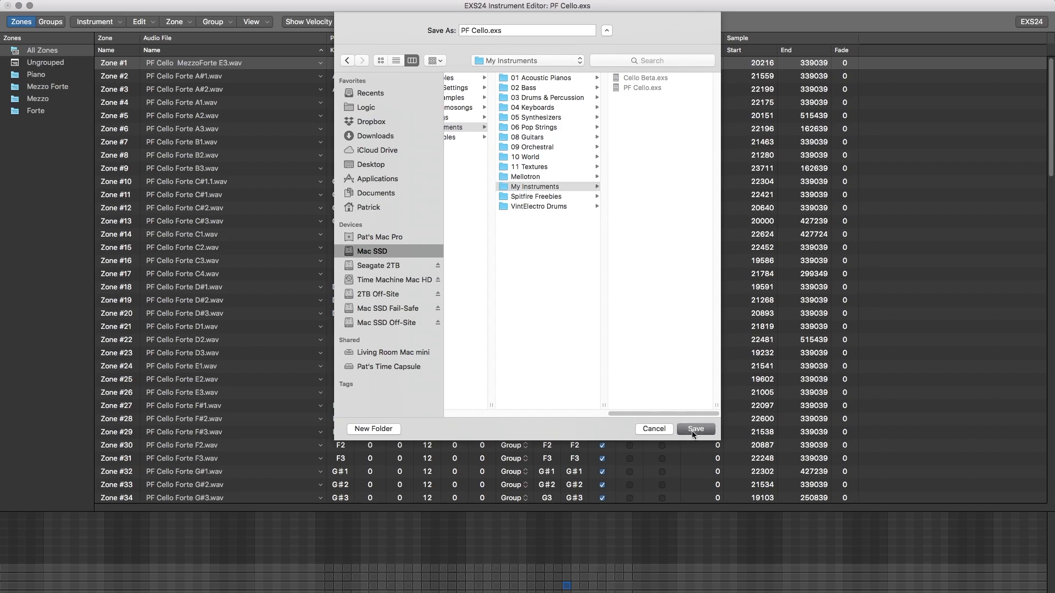
pyautogui.click(695, 429)
pyautogui.click(621, 82)
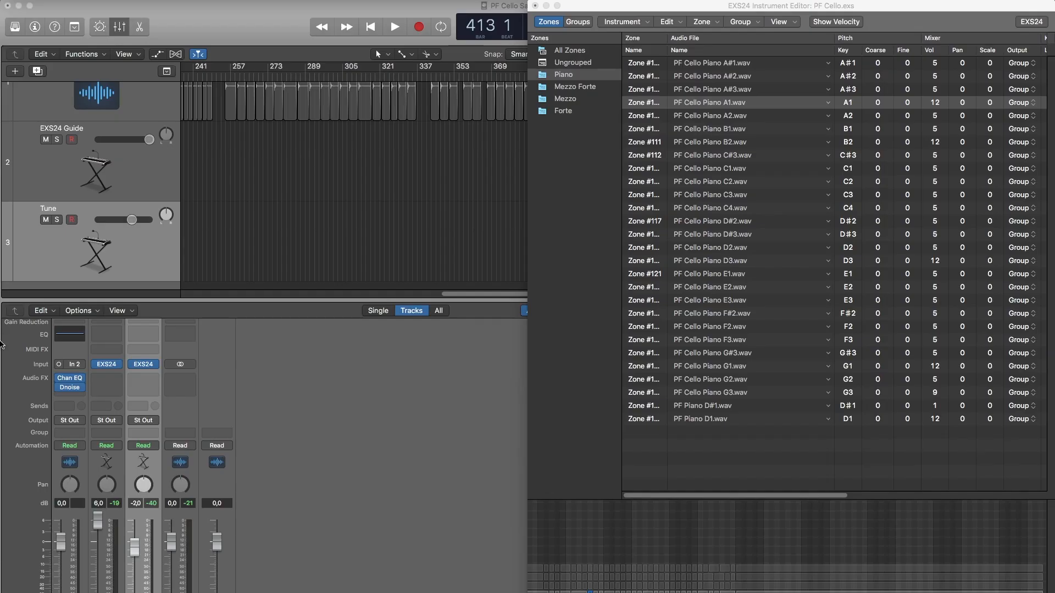
# Step: Select the Tune track and open its EXS24 sampler
pyautogui.click(137, 247)
pyautogui.click(144, 366)
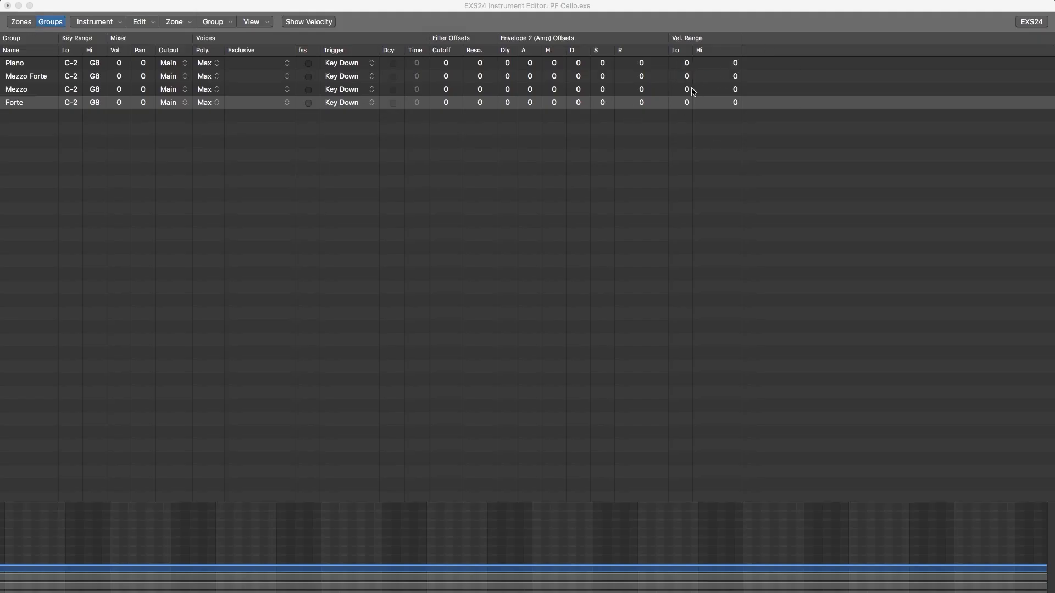
# Step: Set the Forte group's upper velocity limit to 127
pyautogui.doubleClick(736, 104)
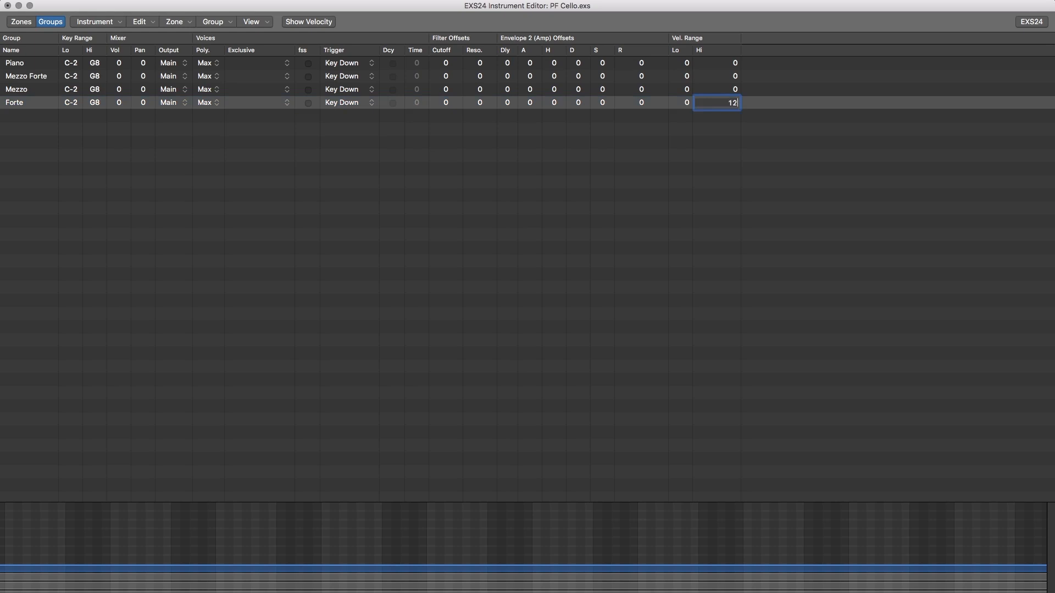
pyautogui.write('127')
pyautogui.press('Return')
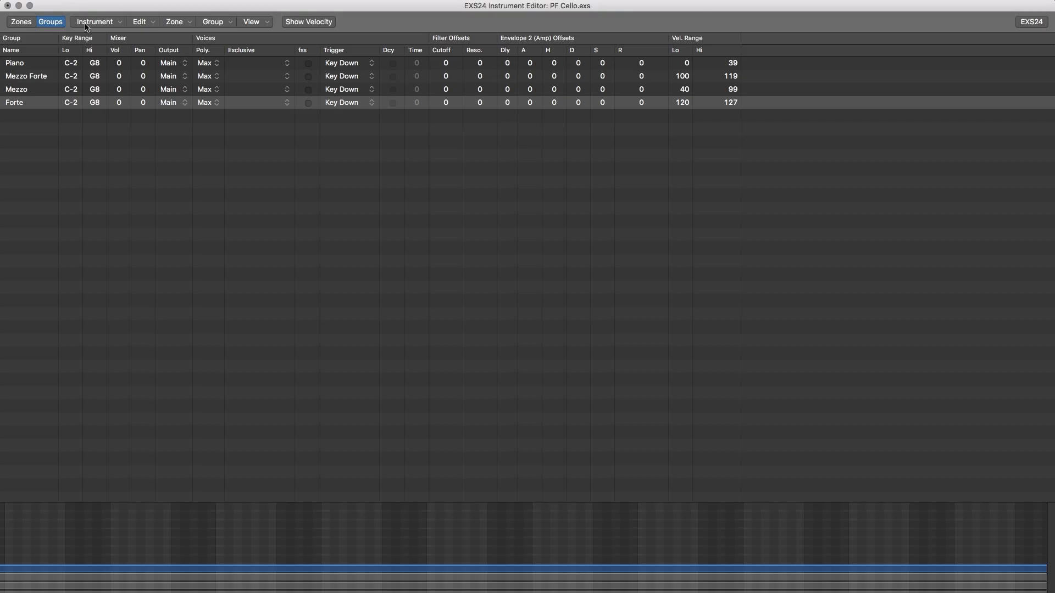
# Step: Start saving a copy of the instrument under a new name
pyautogui.click(86, 27)
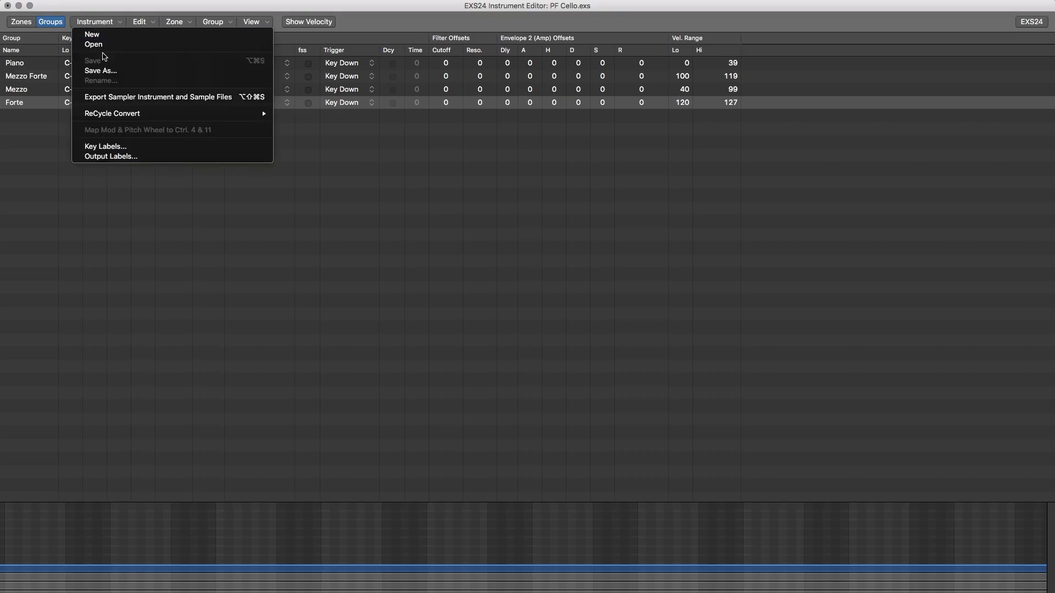
pyautogui.click(107, 73)
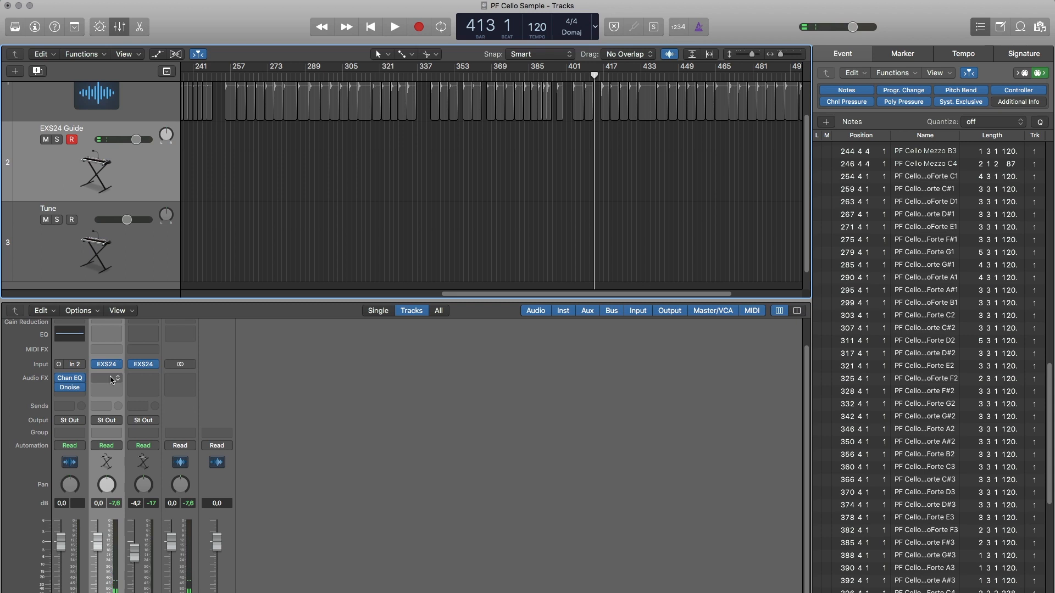
# Step: Insert SilverVerb and stereo Stereo Spread on the EXS24 Guide channel, setting the lower intensity to 10% and the upper intensity to 12%
pyautogui.click(111, 380)
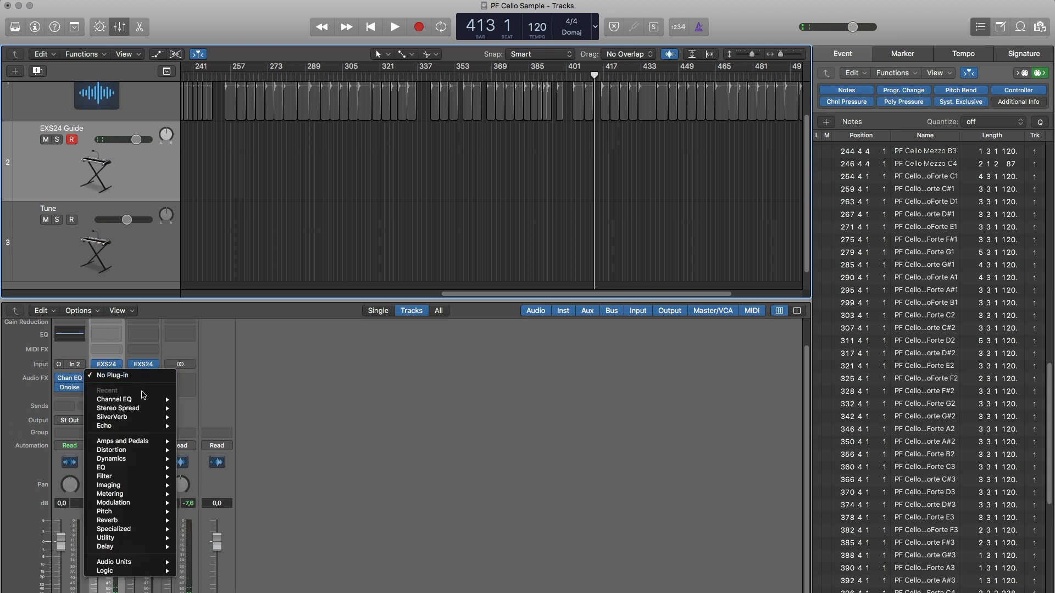
pyautogui.click(231, 541)
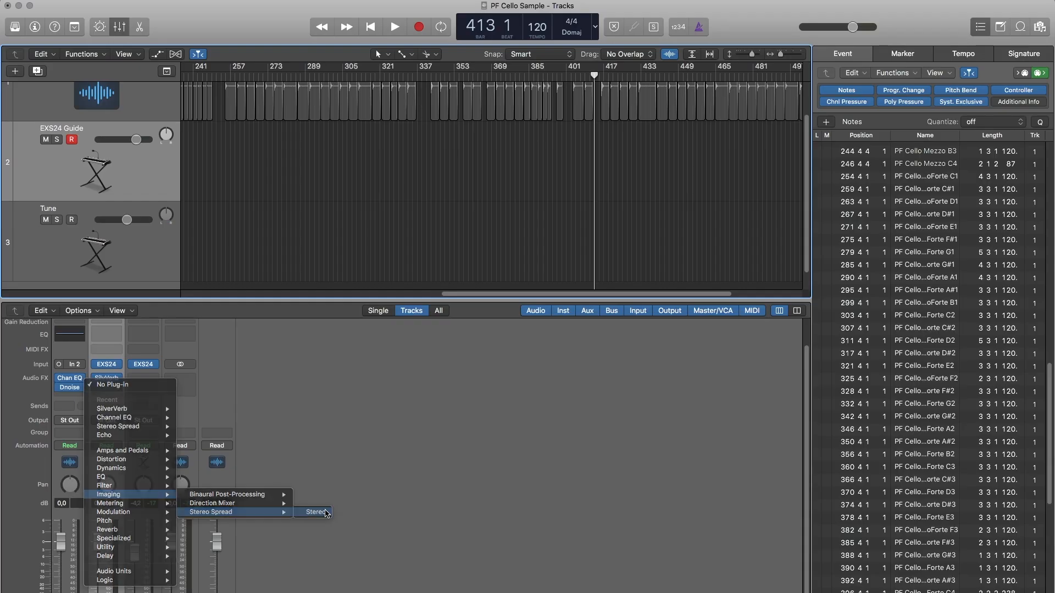
pyautogui.click(307, 511)
pyautogui.moveTo(68, 113); pyautogui.dragTo(67, 161)
pyautogui.moveTo(449, 113); pyautogui.dragTo(446, 166)
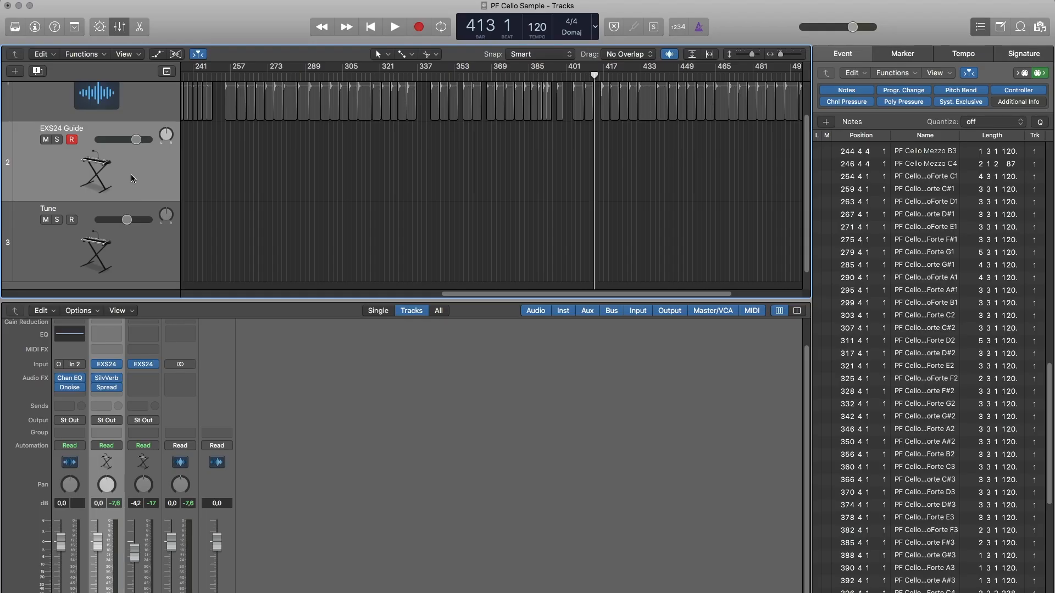
# Step: Add a third audio effect below Stereo Spread on the EXS24 Guide channel
pyautogui.click(118, 400)
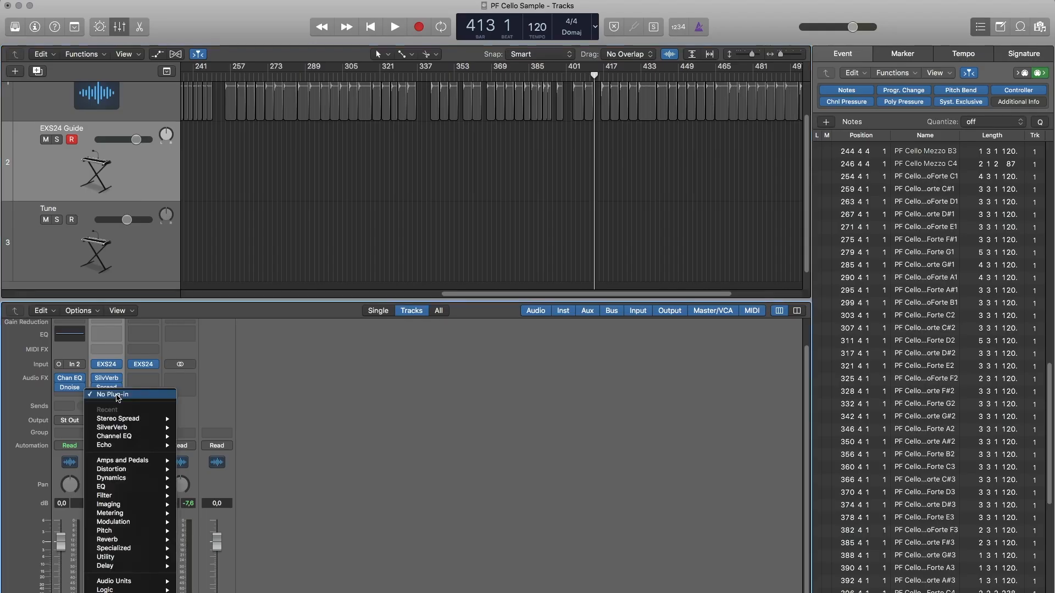
pyautogui.click(204, 440)
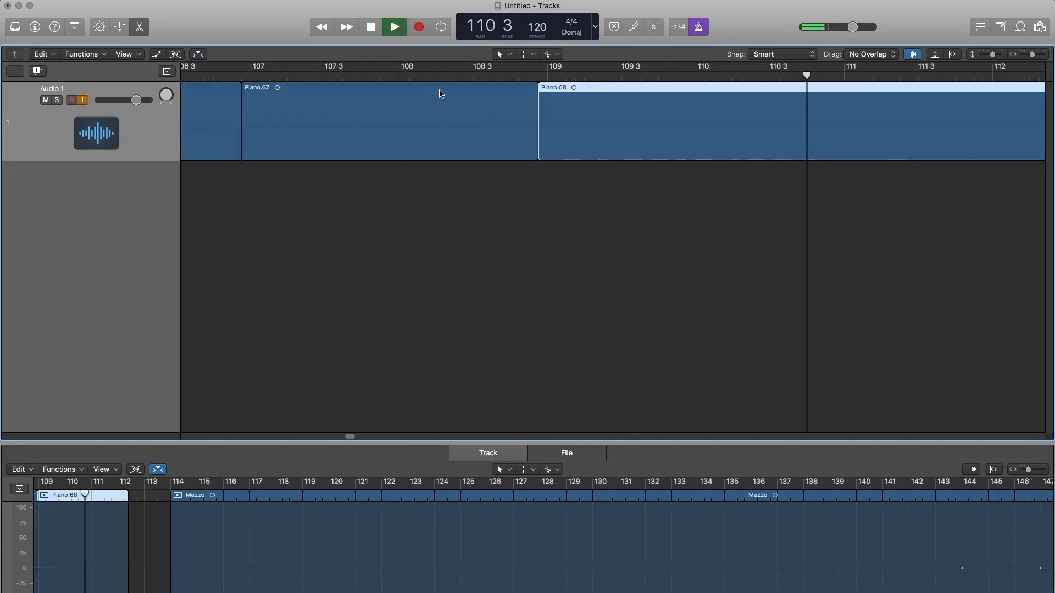
# Step: Delete the unwanted audio region from the Audio 1 track, undoing the first deletion made along the way
pyautogui.press('super+Left')
pyautogui.press('super+Left')
pyautogui.press('super+Left')
pyautogui.click(640, 124)
pyautogui.press('BackSpace')
pyautogui.click(662, 75)
pyautogui.press('super+z')
pyautogui.click(636, 77)
pyautogui.press('BackSpace')
pyautogui.press('space')
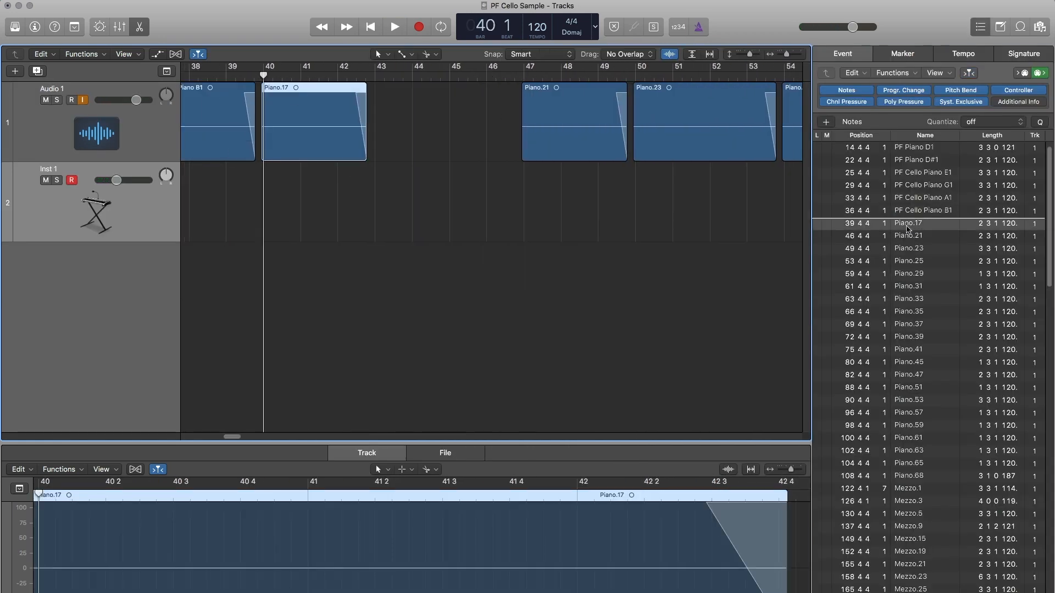
# Step: Open the name of the Piano.17 region for editing in the event list
pyautogui.click(923, 223)
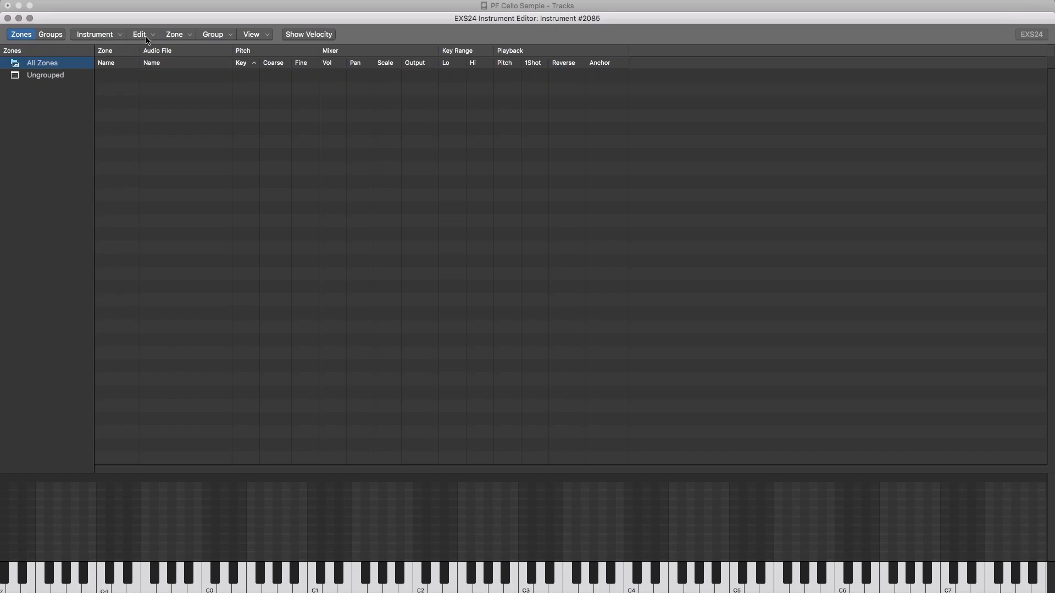
# Step: Load the PF Cello samples into the new instrument, auto-mapping them by the root key read from the audio files
pyautogui.click(423, 244)
pyautogui.click(696, 417)
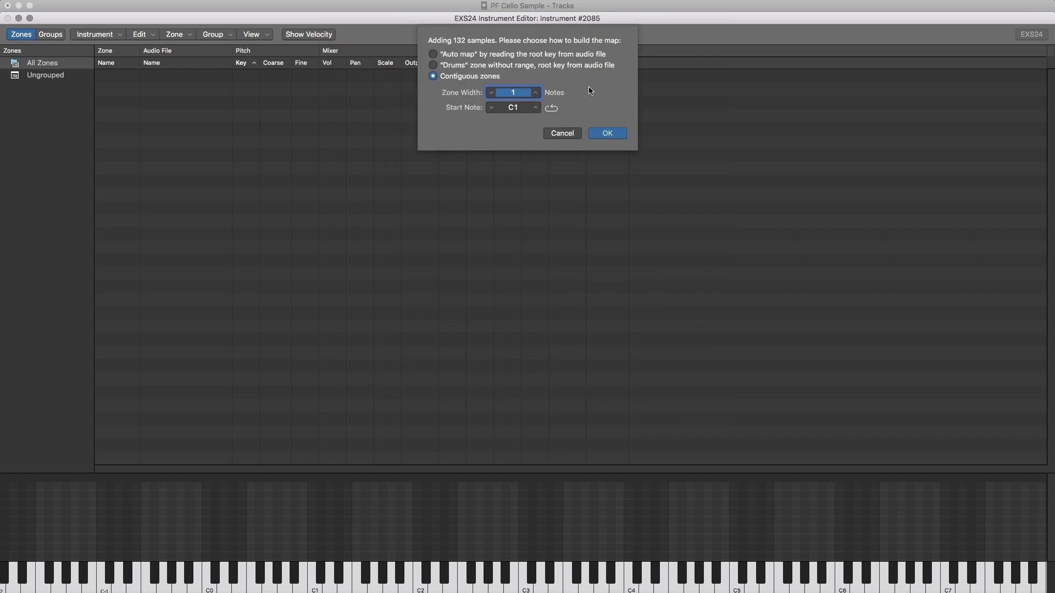
pyautogui.click(596, 135)
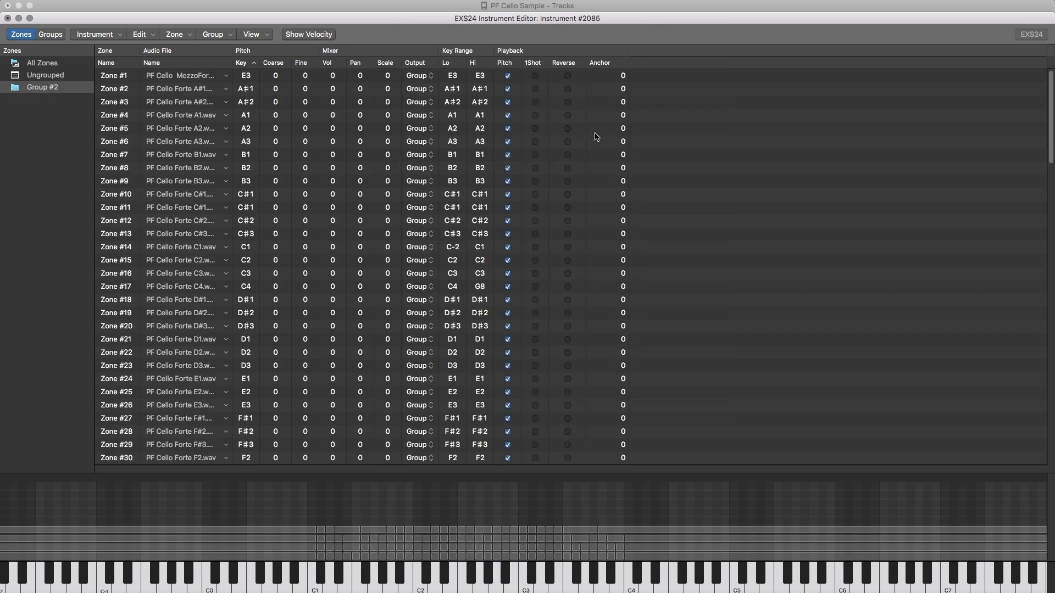
# Step: Widen the audio file name column and delete Group #2, keeping its zones as ungrouped
pyautogui.click(53, 87)
pyautogui.moveTo(232, 63); pyautogui.dragTo(44, 110)
pyautogui.press('BackSpace')
pyautogui.press('Return')
# Step: Collect the ungrouped Piano sample zones in a new group named Piano
pyautogui.click(56, 76)
pyautogui.keyDown('shift'); pyautogui.click(181, 432); pyautogui.keyUp('shift')
pyautogui.doubleClick(40, 87)
pyautogui.write('Piano')
# Step: Move the ungrouped PF Piano D1 and PF Piano D#1 zones into the Piano group
pyautogui.click(45, 75)
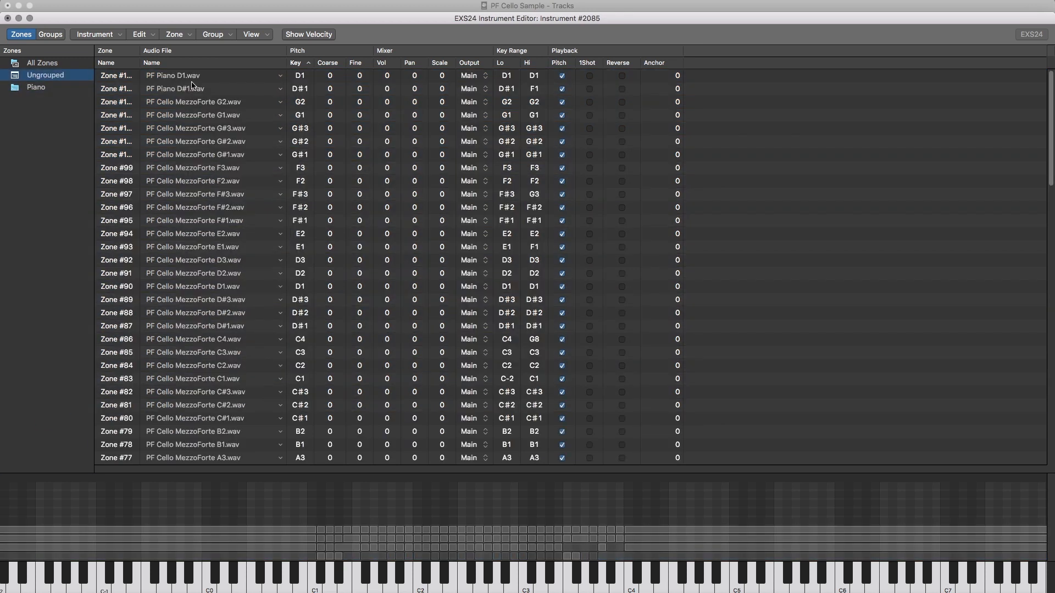
pyautogui.keyDown('shift'); pyautogui.click(171, 78); pyautogui.keyUp('shift')
pyautogui.moveTo(170, 77); pyautogui.dragTo(36, 88)
# Step: Group the ungrouped MezzoForte zones as Mezzo Forte and the Mezzo zones as Mezzo
pyautogui.click(193, 76)
pyautogui.moveTo(67, 401); pyautogui.dragTo(47, 100)
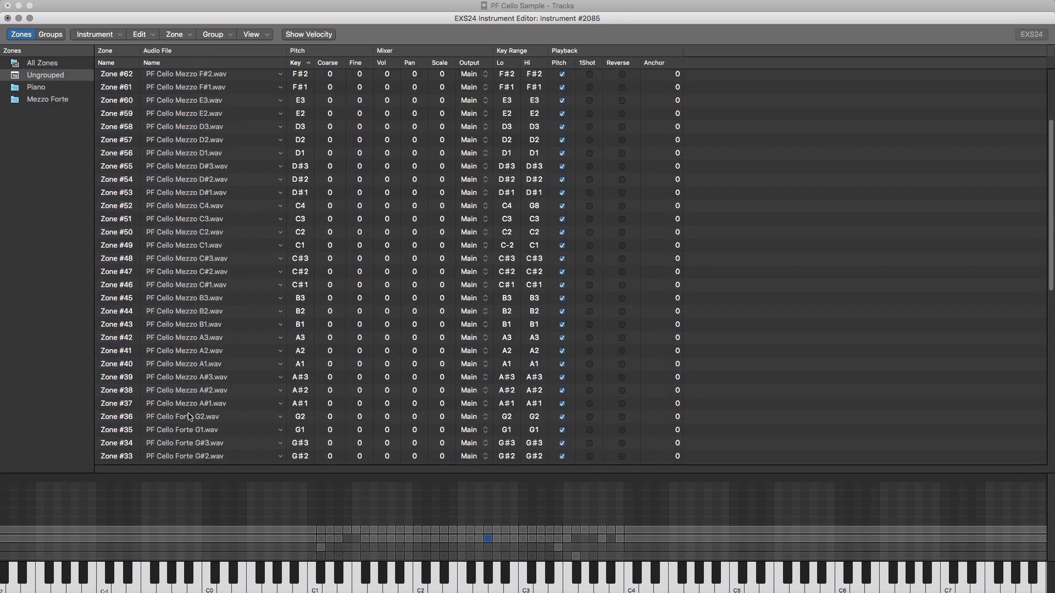
pyautogui.write('Mez')
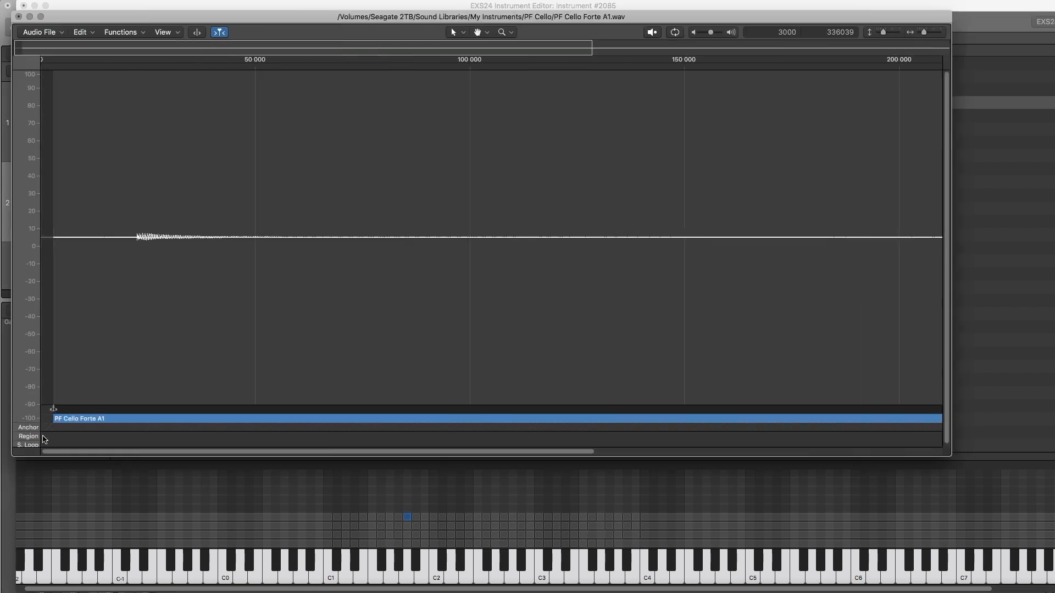
# Step: Trim the start of the PF Cello Forte A2 sample's region
pyautogui.click(408, 518)
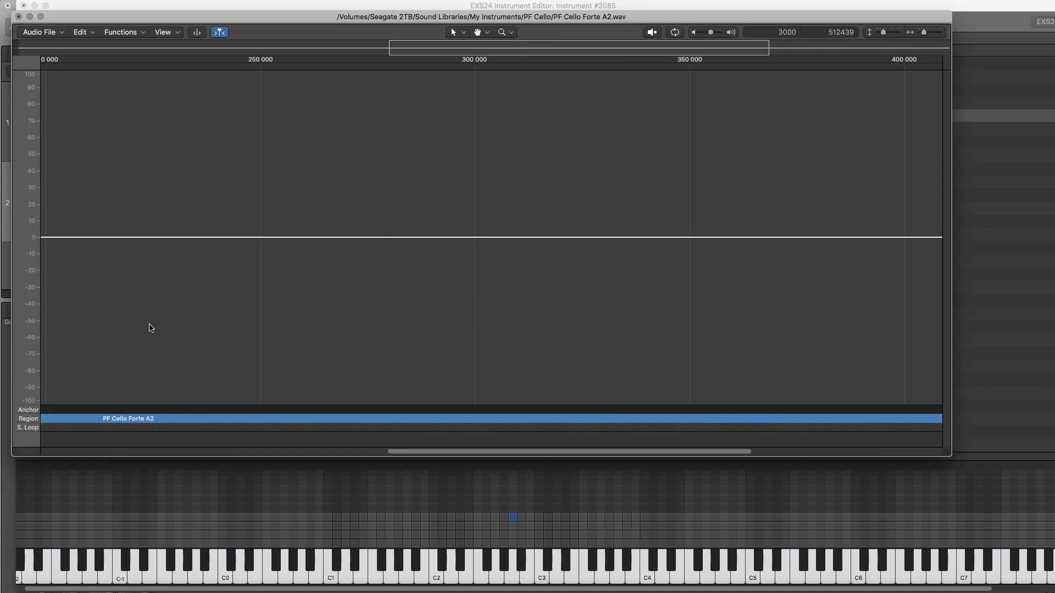
pyautogui.moveTo(96, 419); pyautogui.dragTo(125, 419)
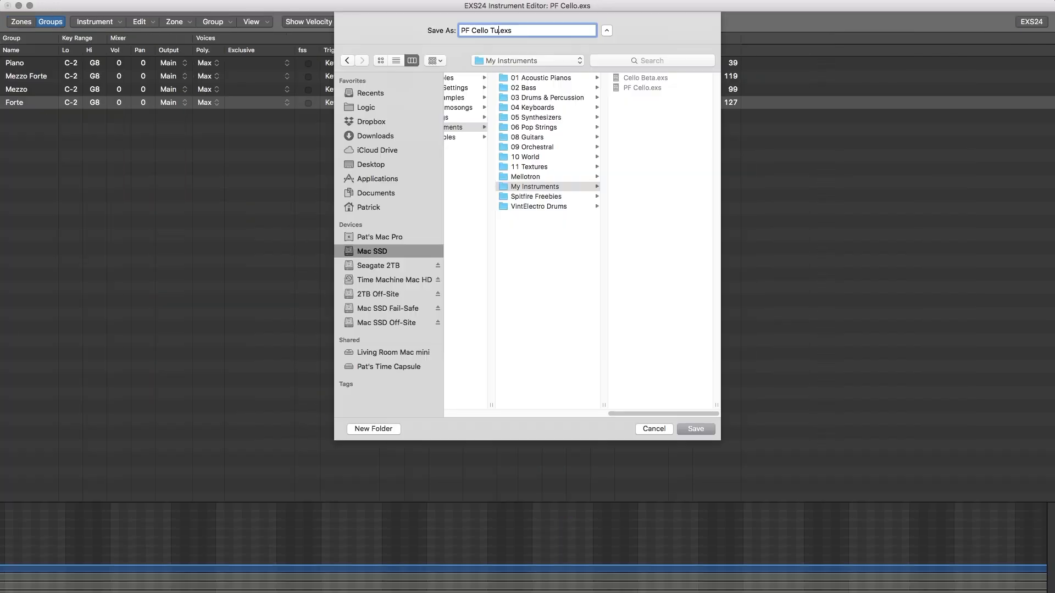
# Step: Save the instrument as PF Cello Tuned.exs in My Instruments and close the instrument editor
pyautogui.press('Return')
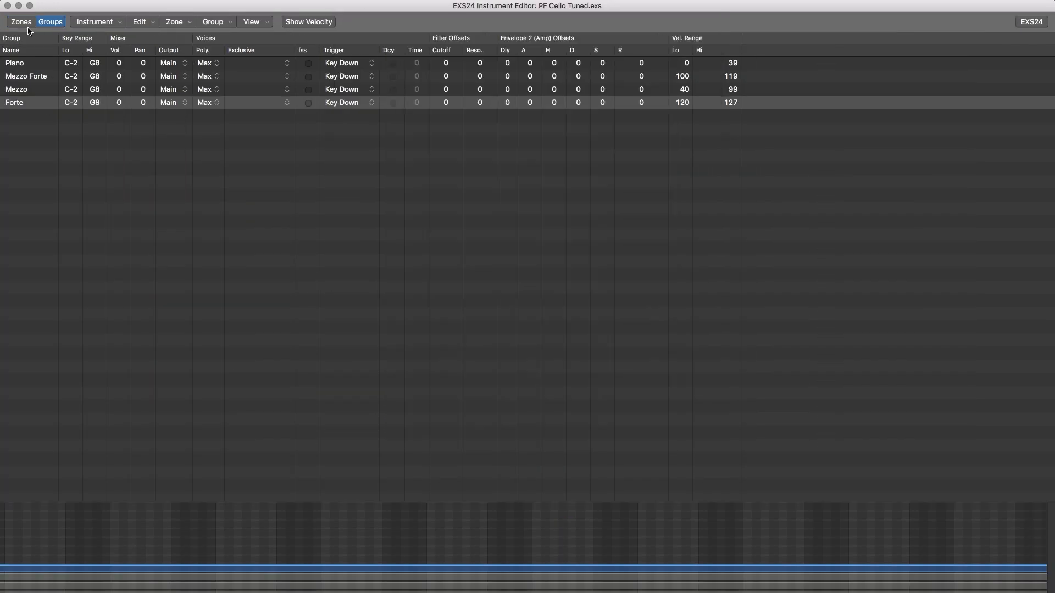
pyautogui.click(8, 6)
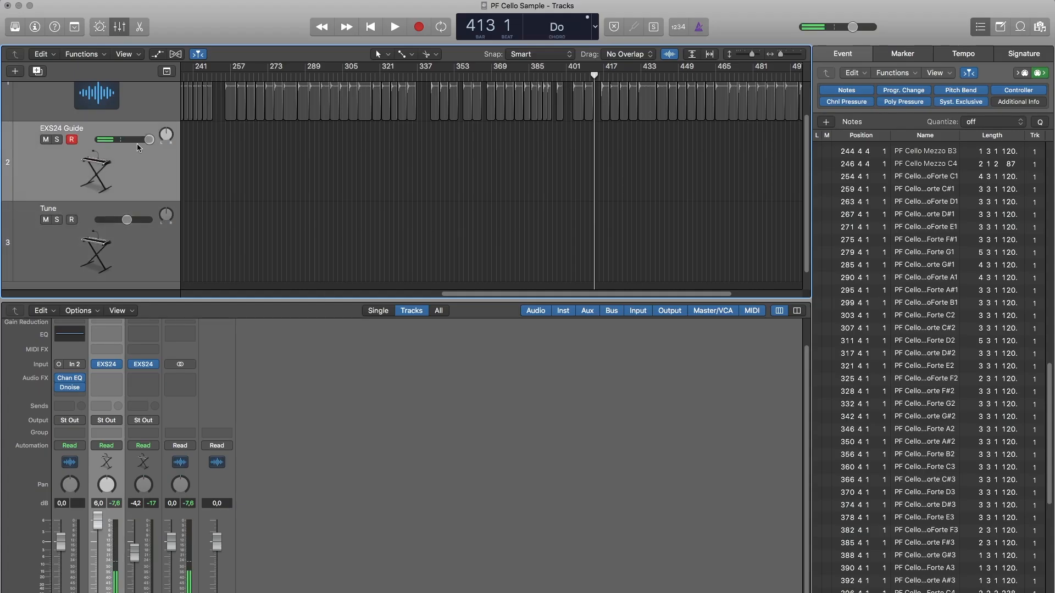
# Step: Reset the EXS24 Guide track's volume to 0.0 dB and insert SilverVerb and Stereo Spread on its channel
pyautogui.keyDown('alt'); pyautogui.click(137, 144); pyautogui.keyUp('alt')
pyautogui.click(106, 378)
pyautogui.click(289, 540)
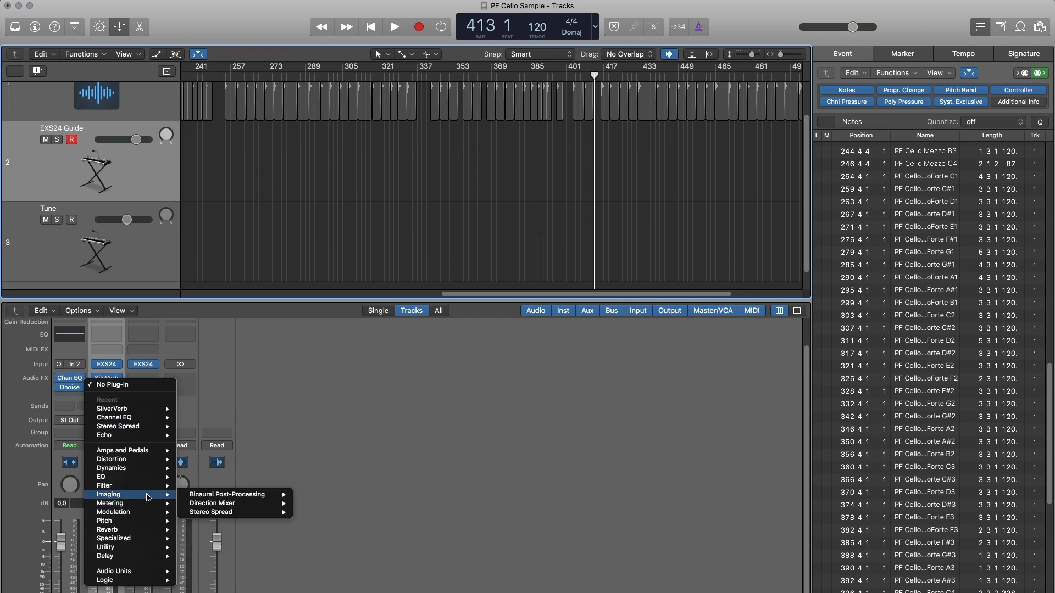
pyautogui.click(236, 513)
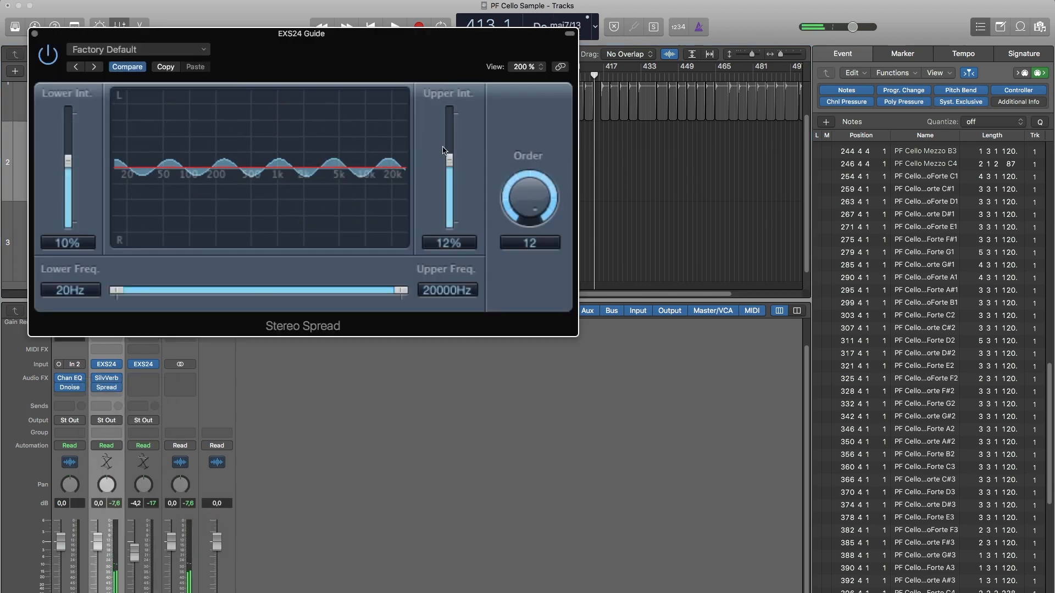